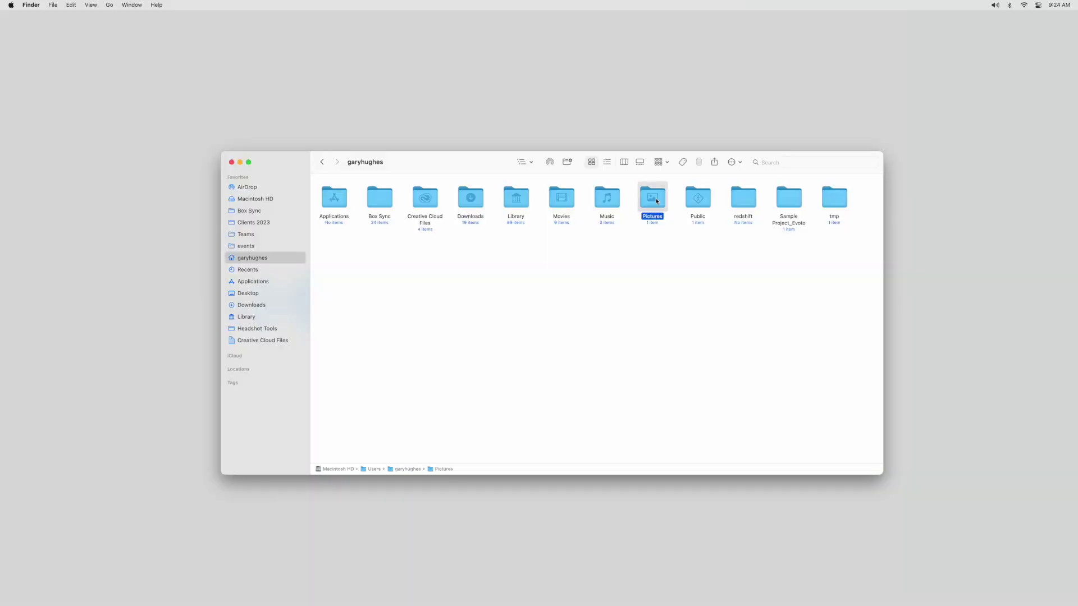
# - Create a new folder named 'Test Job' in Pictures
pyautogui.press('super+Down')
pyautogui.rightClick(427, 225)
pyautogui.click(437, 227)
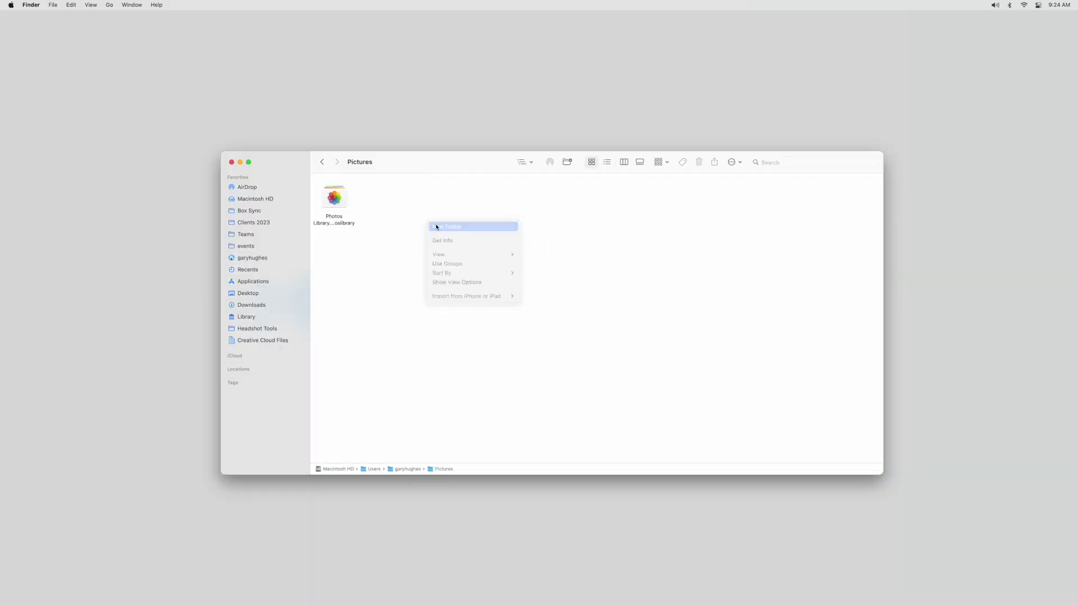
pyautogui.write('Test Job')
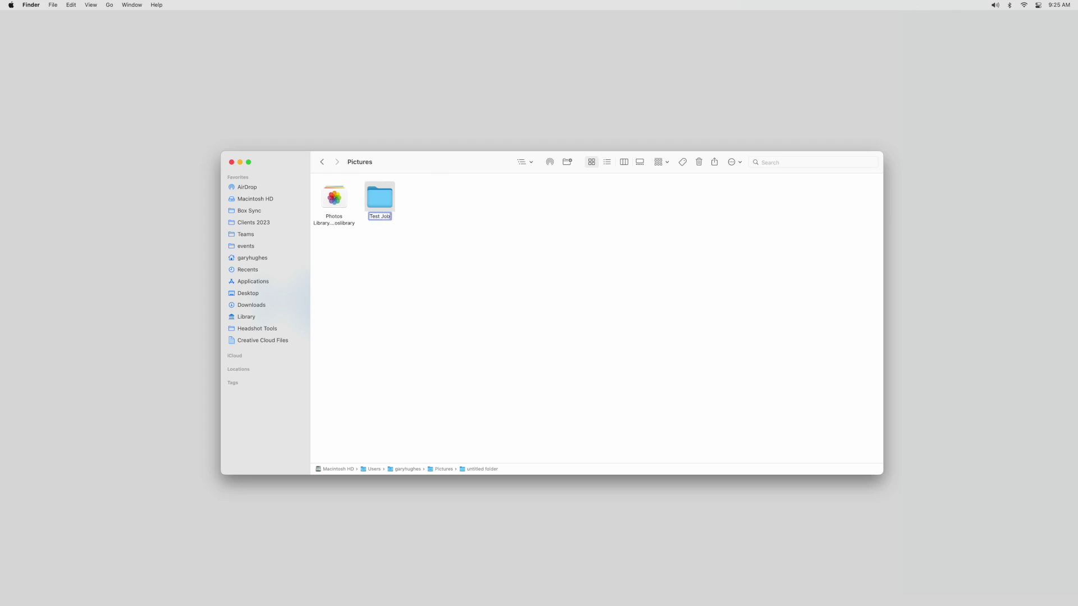
pyautogui.press('Return')
# - Inside Test Job, create the folders 'Smart Shooter Temp', 'Capture' and 'Output'
pyautogui.doubleClick(380, 197)
pyautogui.rightClick(386, 219)
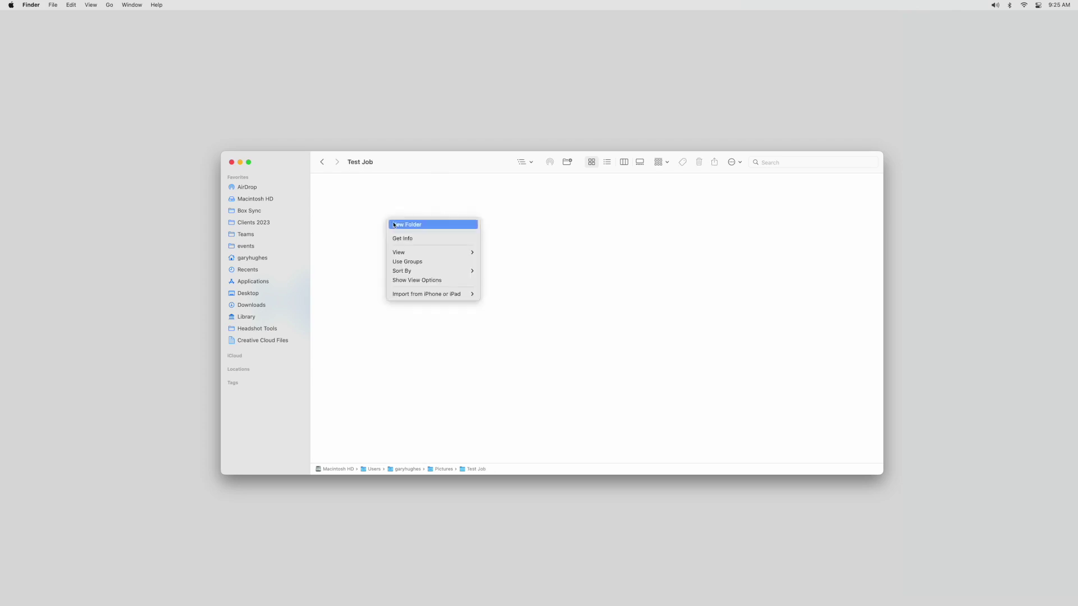
pyautogui.click(394, 226)
pyautogui.write('Smart Shooter Temp')
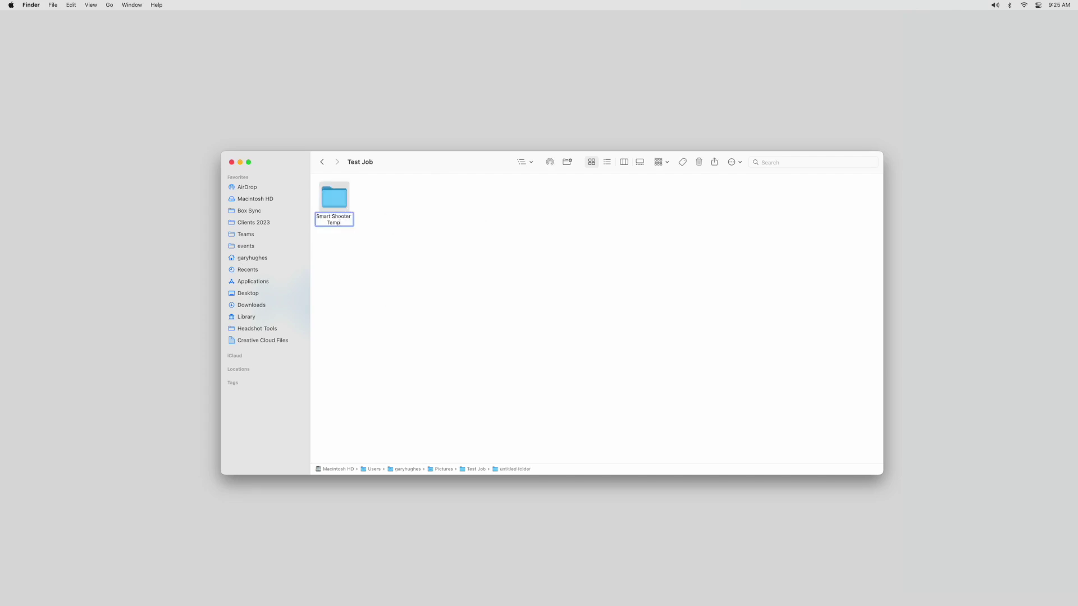
pyautogui.press('Return')
pyautogui.rightClick(415, 200)
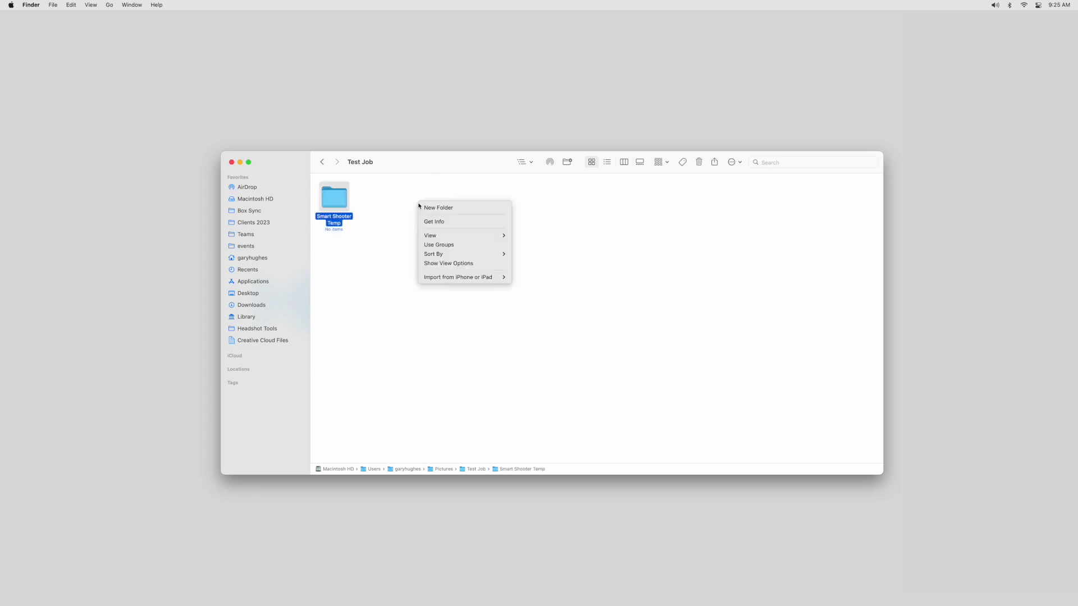
pyautogui.click(425, 207)
pyautogui.write('Capture')
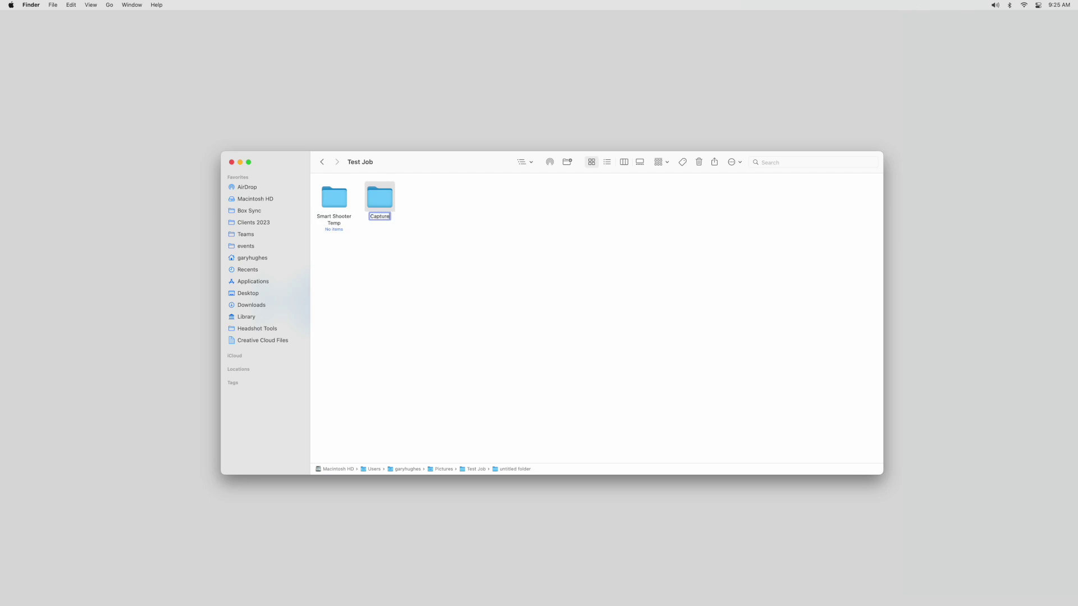
pyautogui.press('Return')
pyautogui.rightClick(470, 204)
pyautogui.click(477, 205)
pyautogui.write('Output')
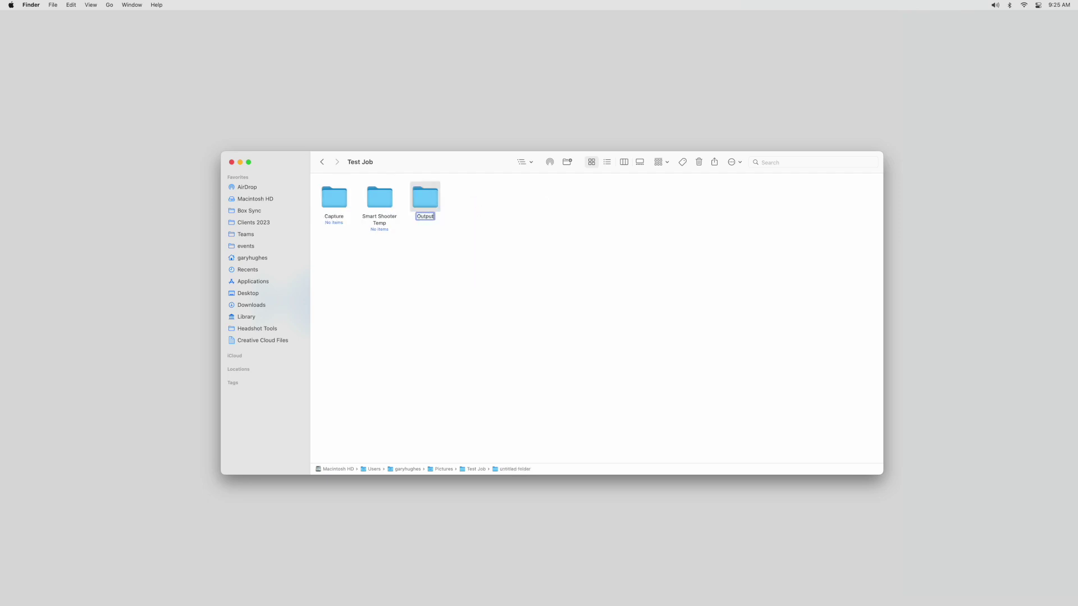
pyautogui.press('Return')
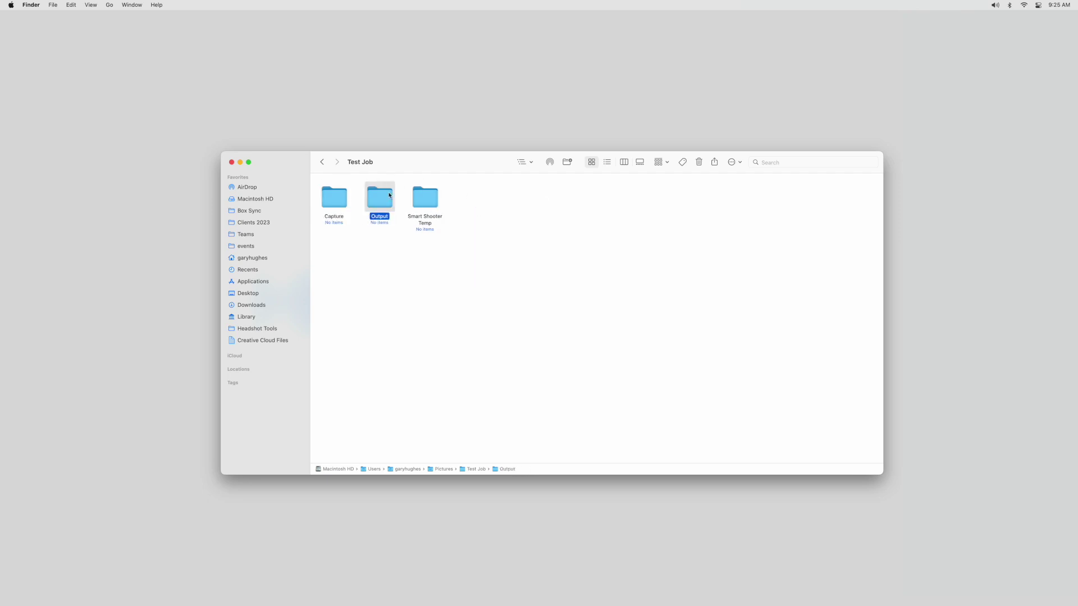
# - Inside Output, create a folder named 'Headshot Tools'
pyautogui.doubleClick(390, 195)
pyautogui.rightClick(387, 209)
pyautogui.click(393, 213)
pyautogui.write('Hea')
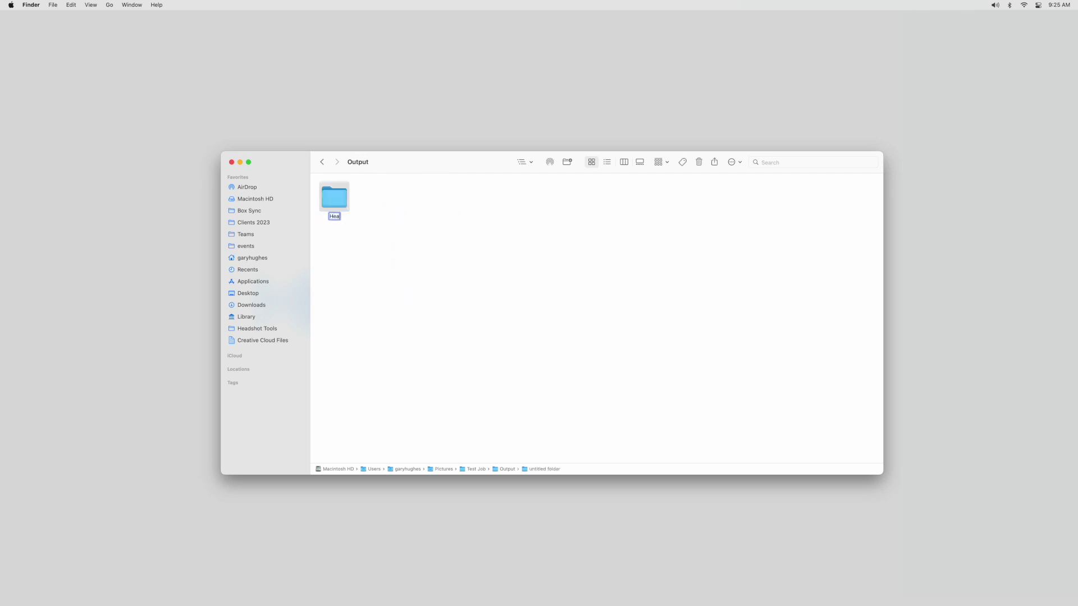
pyautogui.write('dshot Tools')
pyautogui.press('Return')
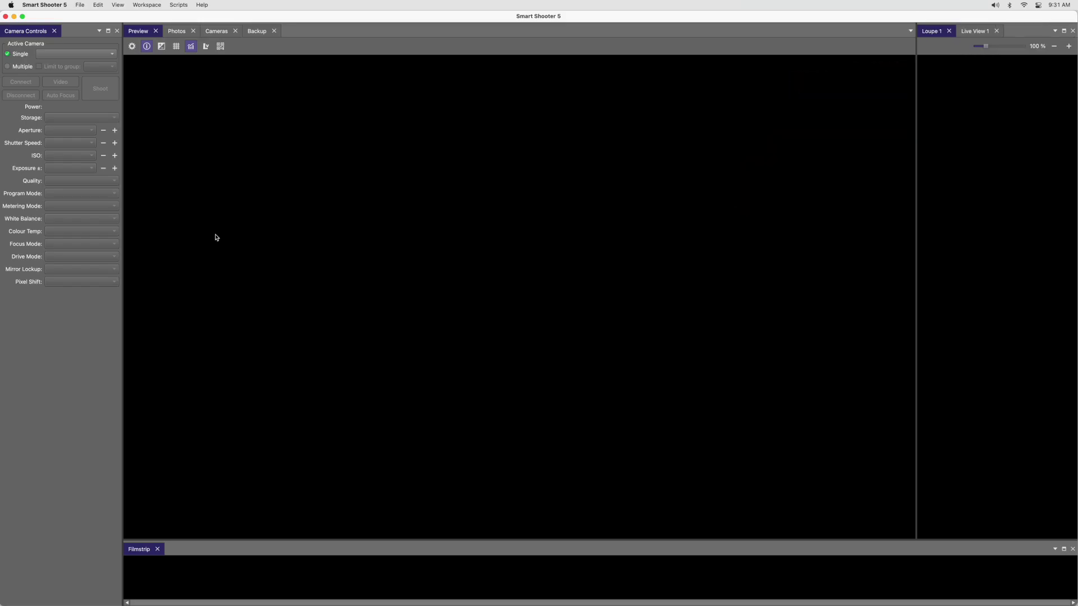
# - Show Smart Shooter's Session panel and open its Options dropdown to set the unique tag to CustomTag
pyautogui.click(121, 5)
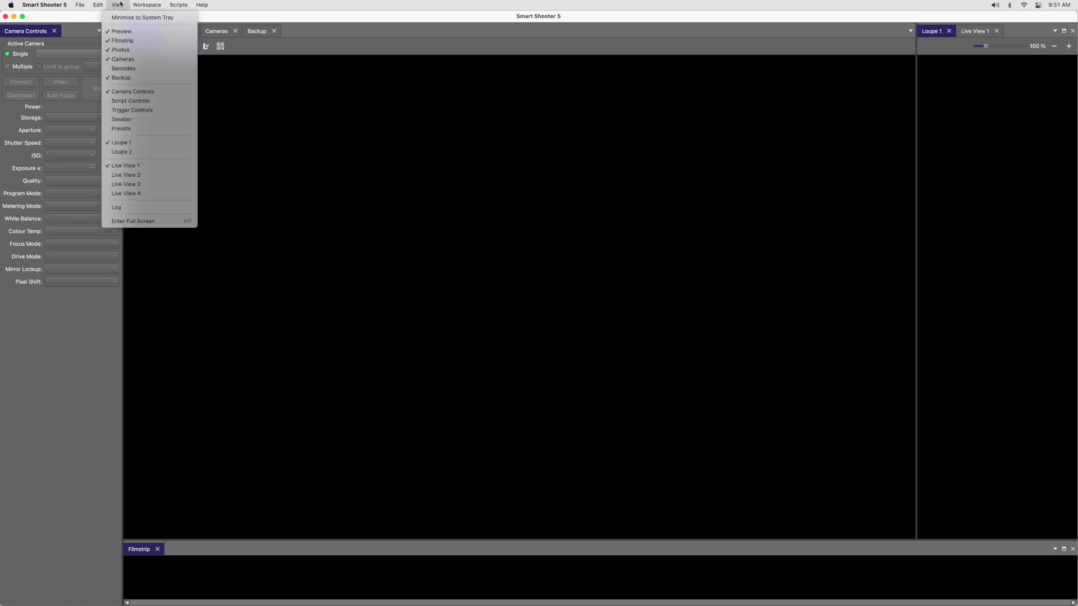
pyautogui.click(135, 121)
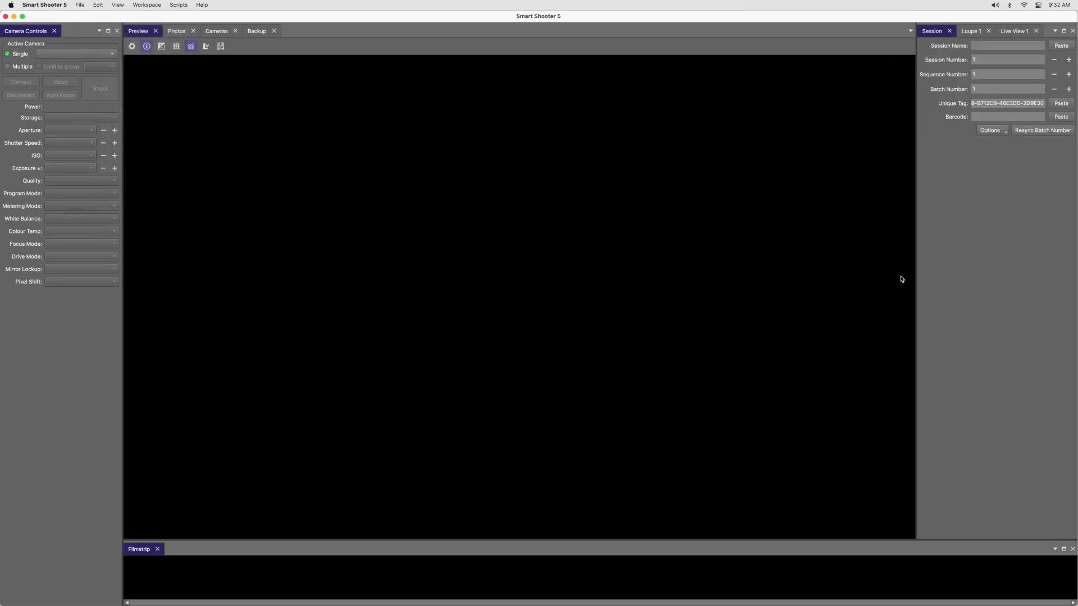
pyautogui.click(991, 130)
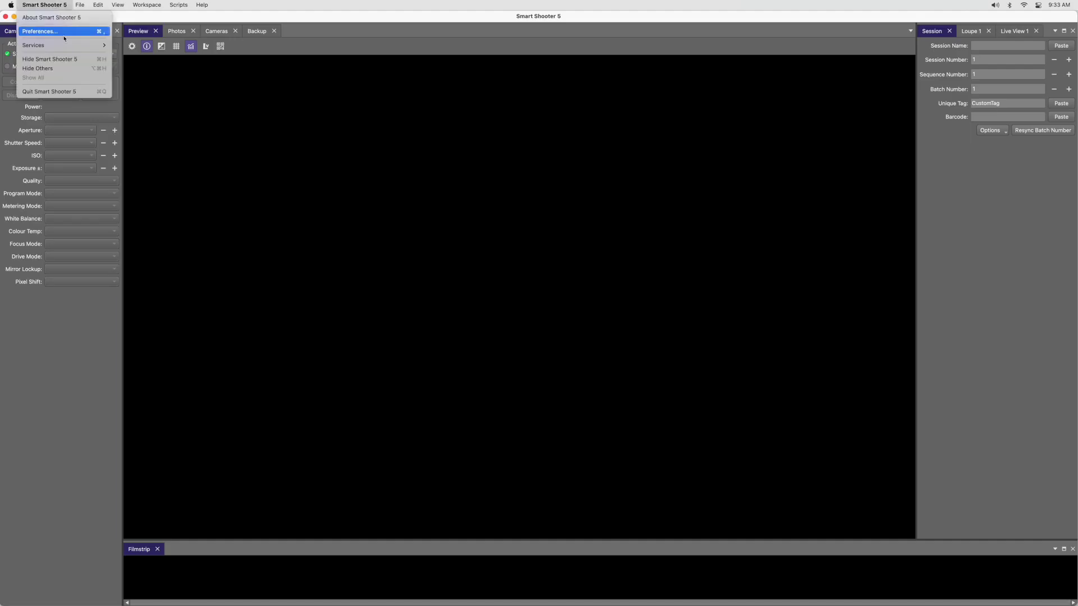
# - In Preferences, set the photo download directory to Pictures/Test Job/Smart Shooter Temp
pyautogui.click(64, 35)
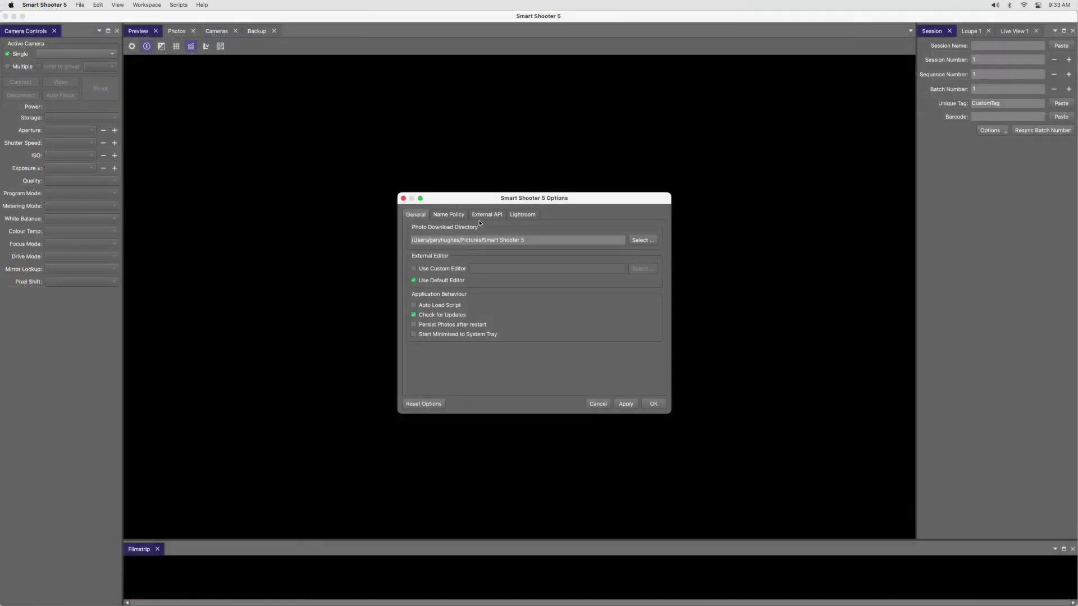
pyautogui.click(641, 242)
pyautogui.click(647, 235)
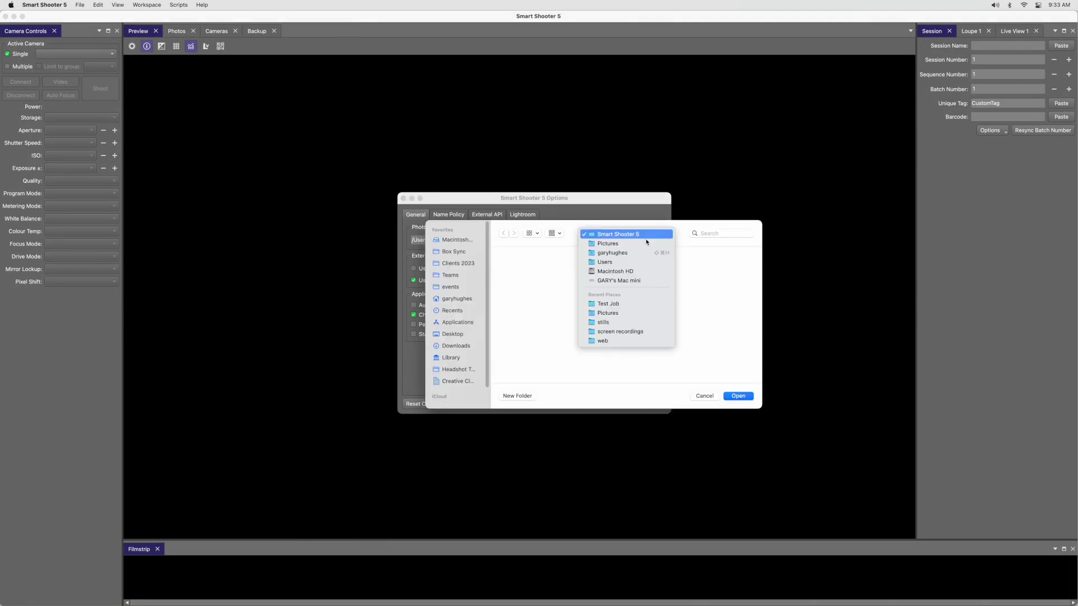
pyautogui.click(640, 246)
pyautogui.click(608, 279)
pyautogui.doubleClick(608, 279)
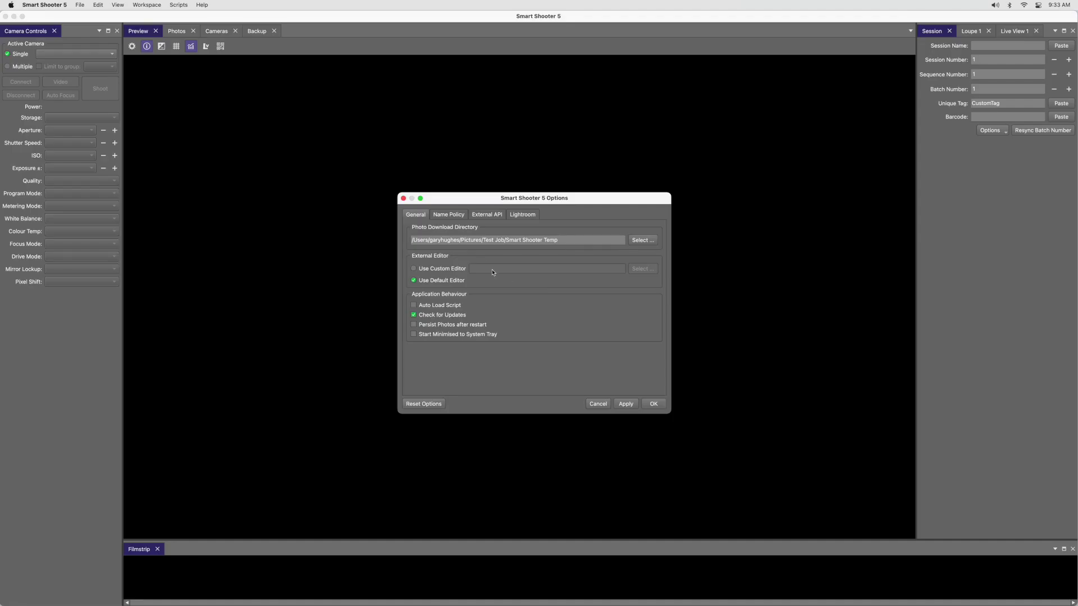
pyautogui.click(448, 215)
# - Replace the filename expression SSP_[S] with [u][s4]
pyautogui.moveTo(498, 242); pyautogui.dragTo(463, 242)
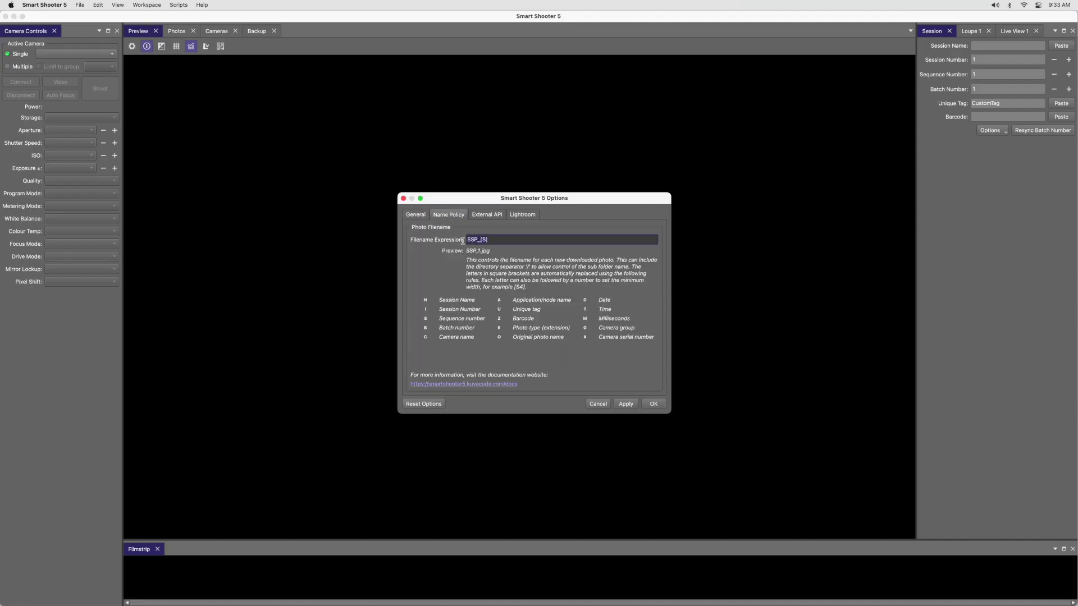
pyautogui.press('BackSpace')
pyautogui.write('[u]')
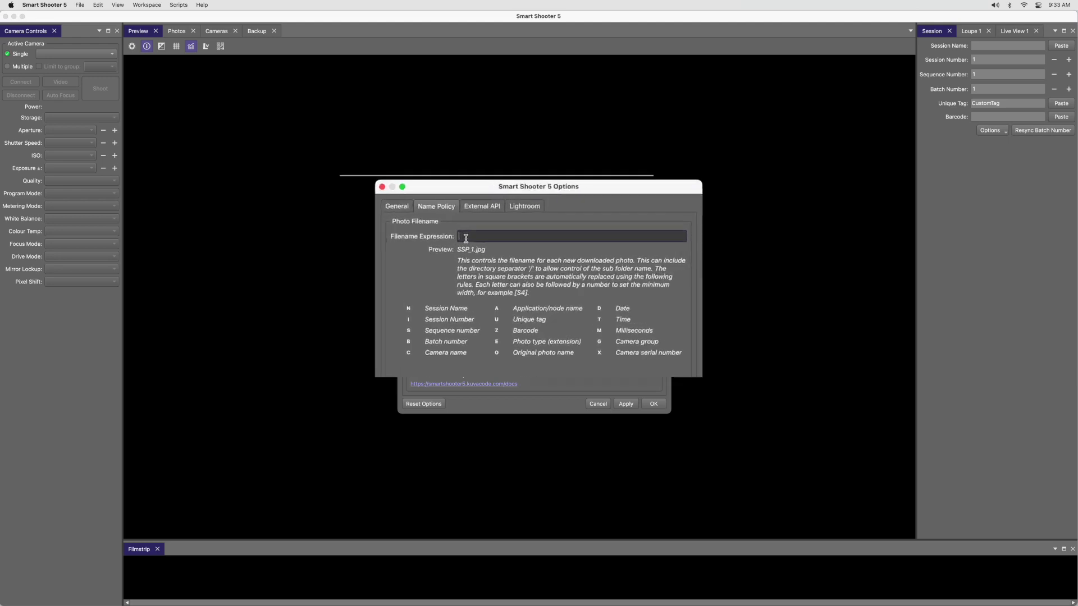
pyautogui.write('[s4]')
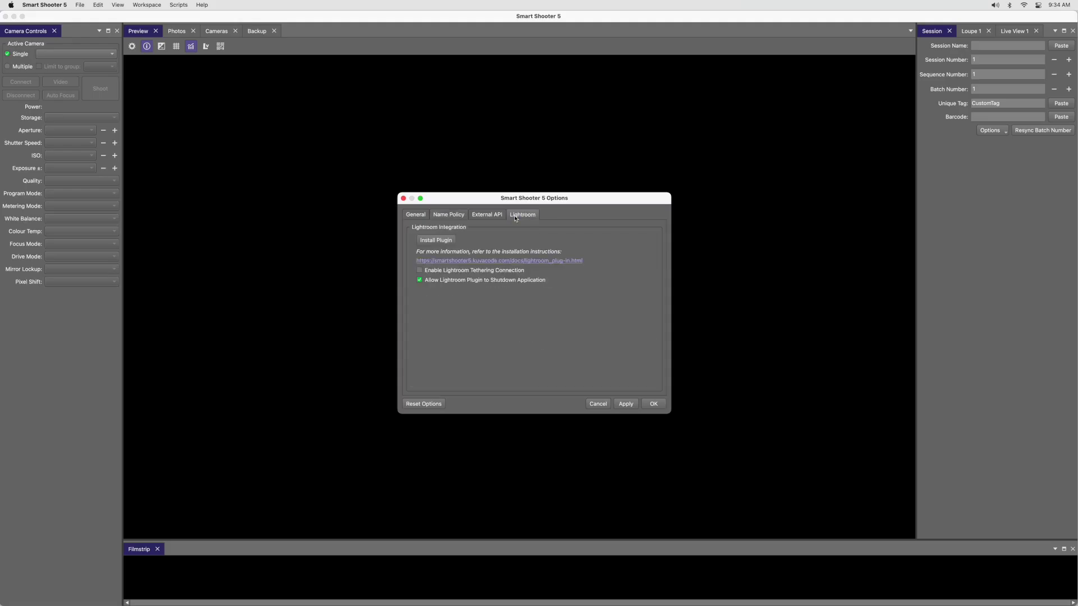
# - Install the Lightroom plugin, enable Lightroom tethering, and save the options
pyautogui.click(452, 241)
pyautogui.click(420, 270)
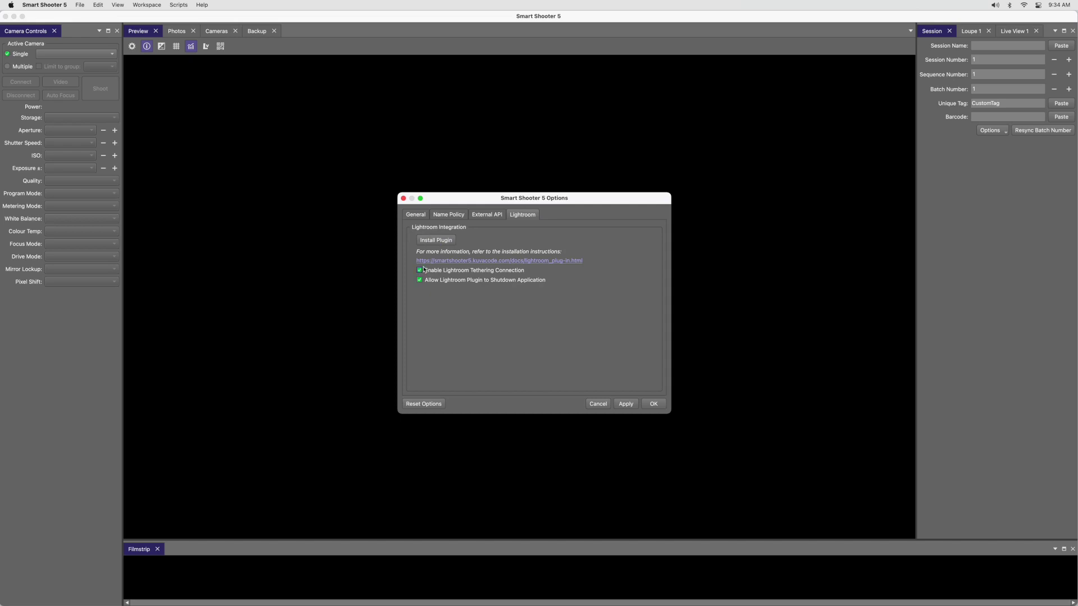
pyautogui.click(652, 408)
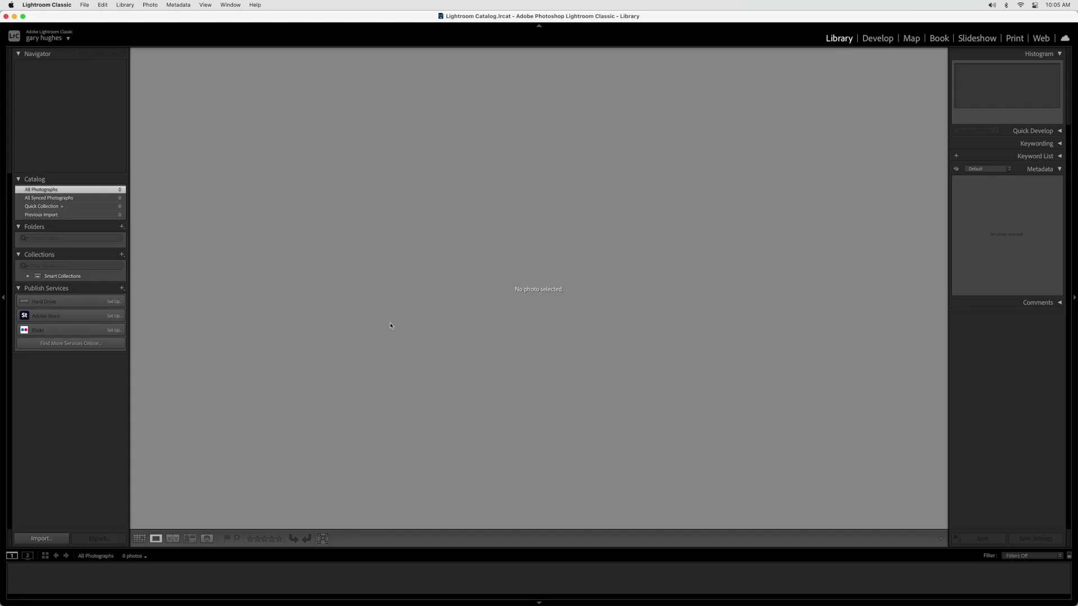
# - Use Lightroom's File menu to create and open the Test Job catalog
pyautogui.click(85, 5)
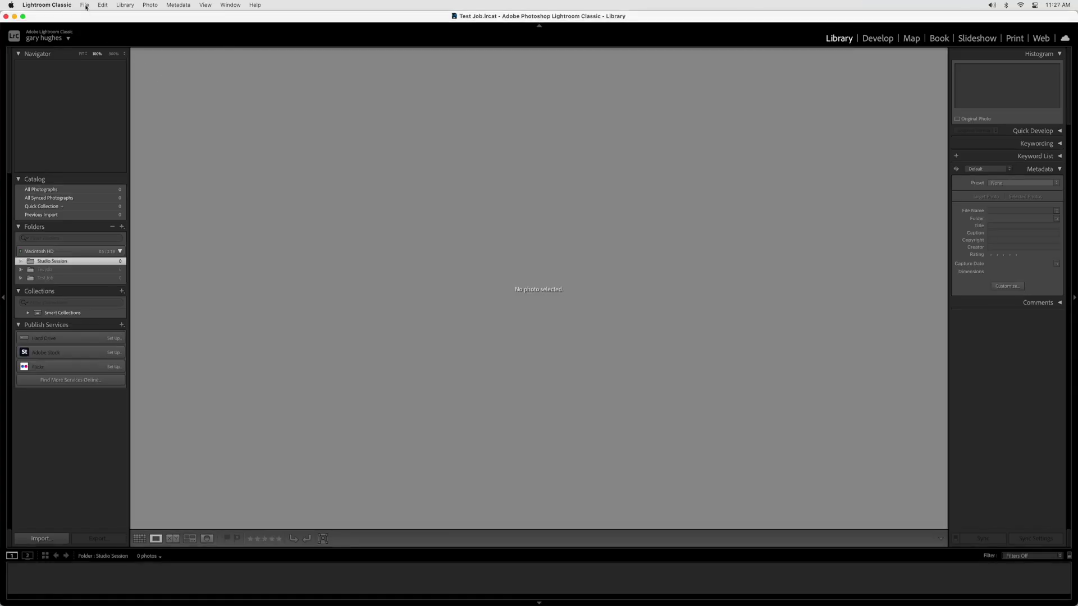
pyautogui.click(84, 5)
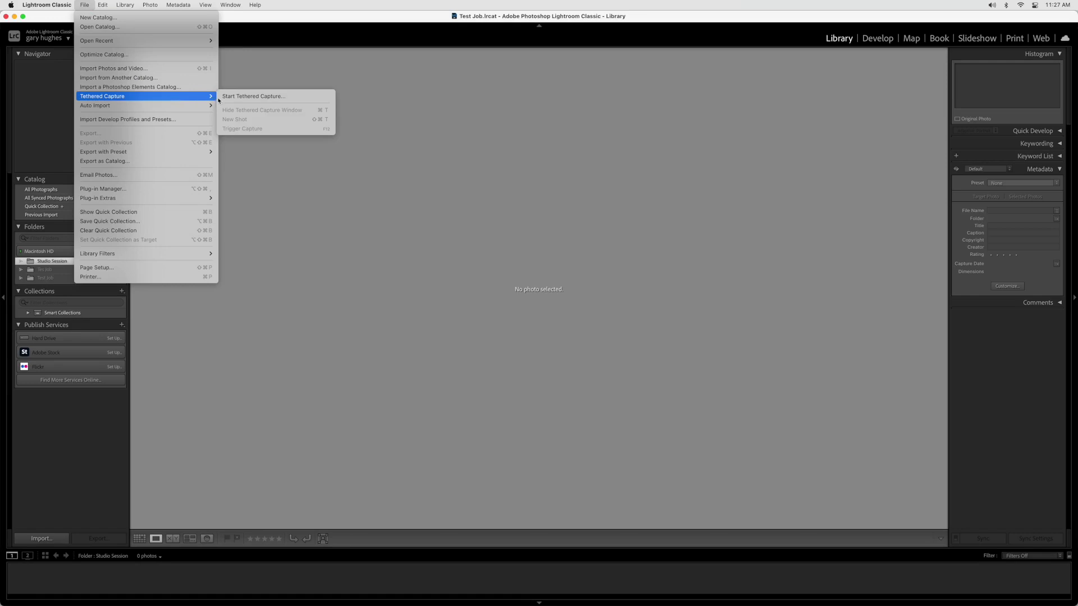
# - Start a tethered session named 'Test Job' that uses original filenames and saves into Test Job/Capture
pyautogui.click(227, 99)
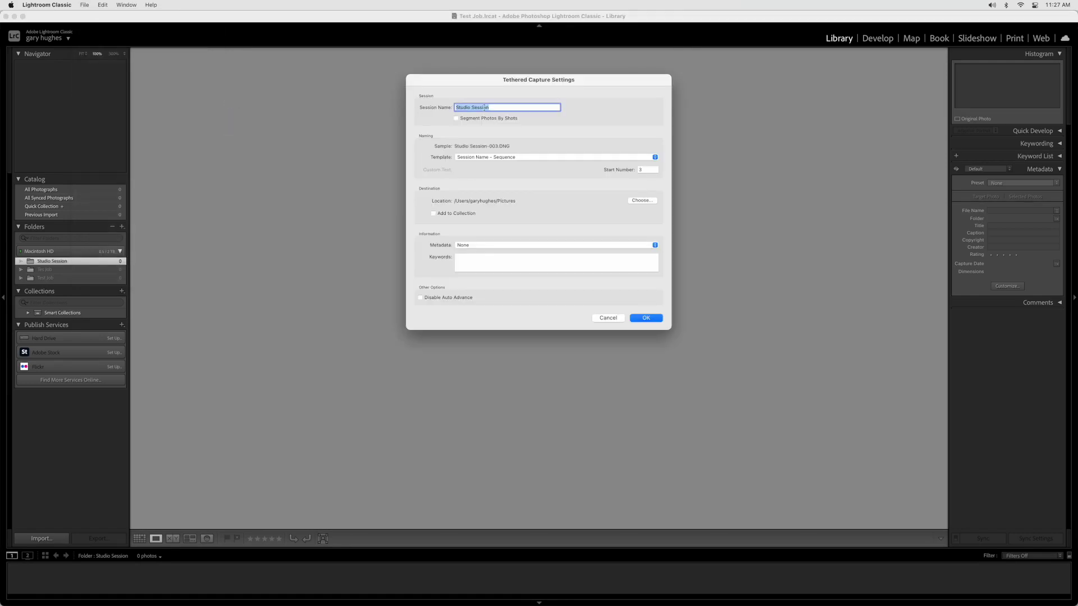
pyautogui.write('Test Job')
pyautogui.click(494, 157)
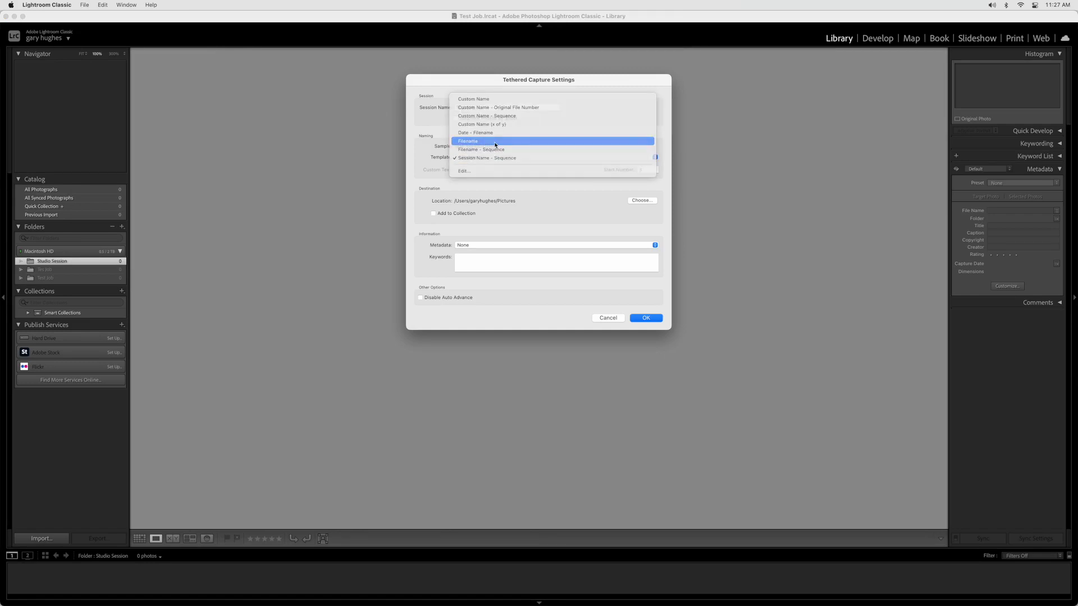
pyautogui.click(494, 142)
pyautogui.click(633, 188)
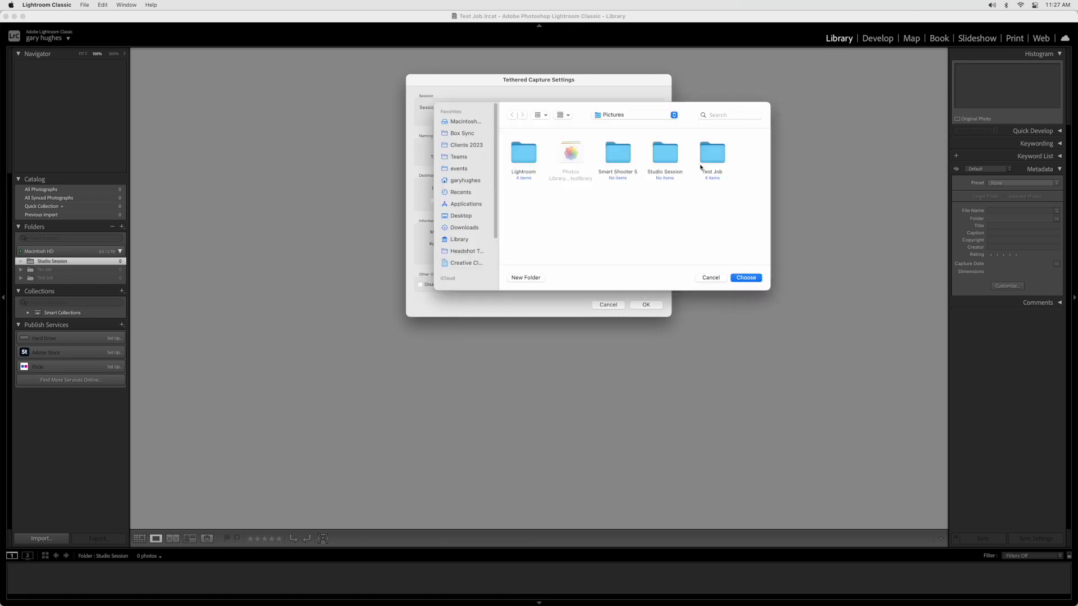
pyautogui.doubleClick(711, 153)
pyautogui.click(521, 156)
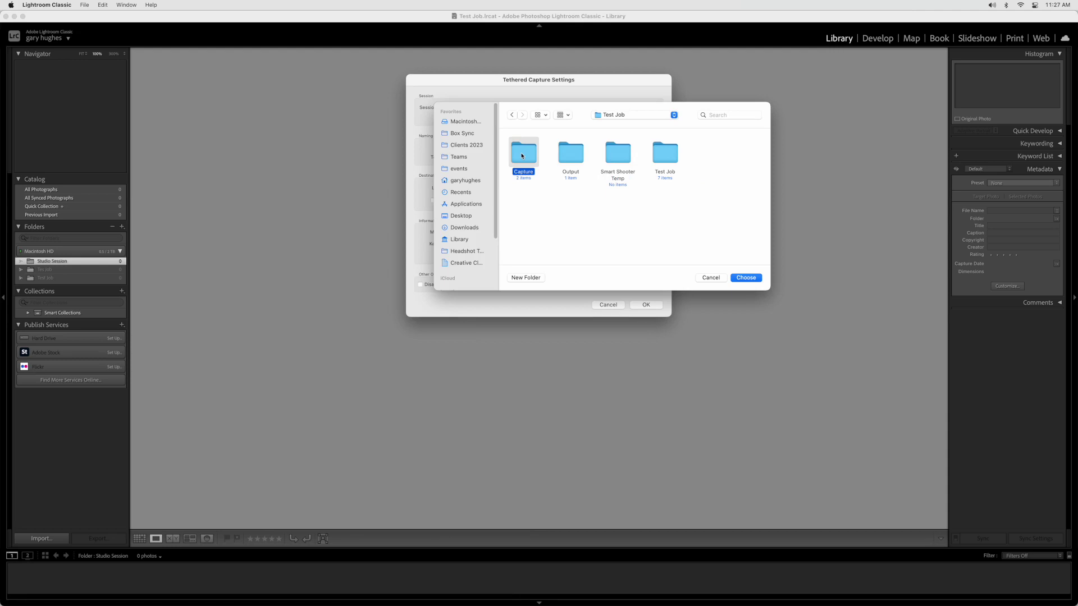
pyautogui.click(745, 277)
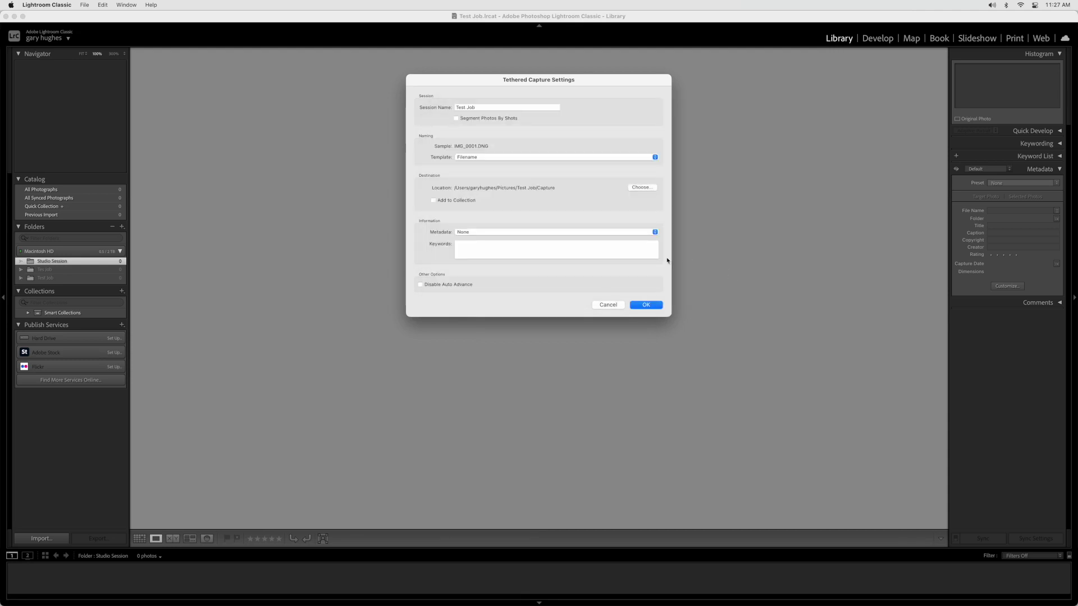
pyautogui.click(649, 304)
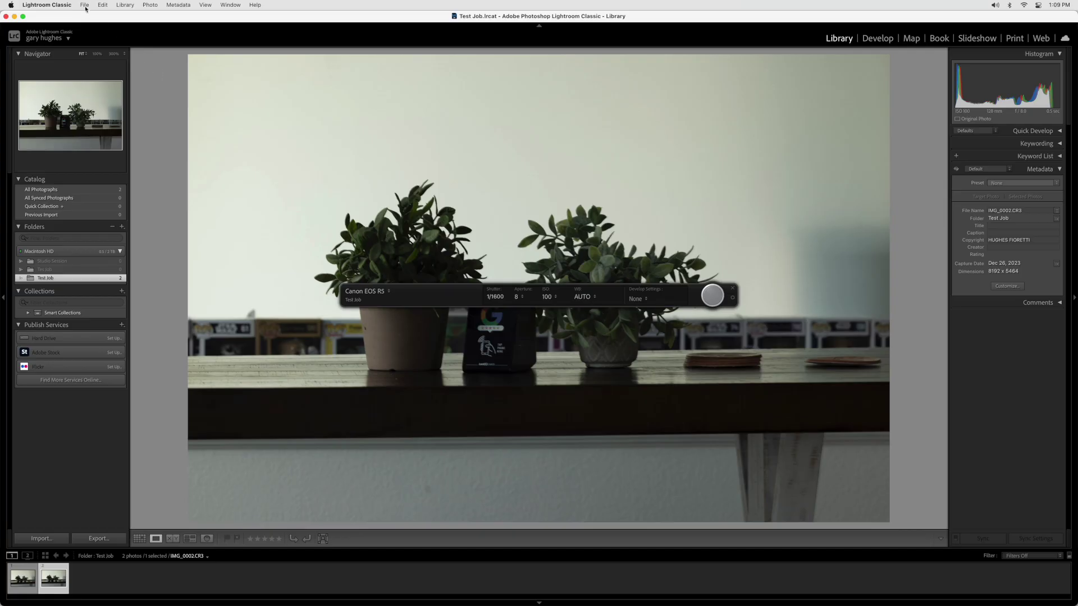
# - Open Lightroom's File menu to begin exporting the captured test shot
pyautogui.click(84, 6)
# - Set the export destination to the specific folder Test Job/Output/Headshot Tools
pyautogui.click(120, 133)
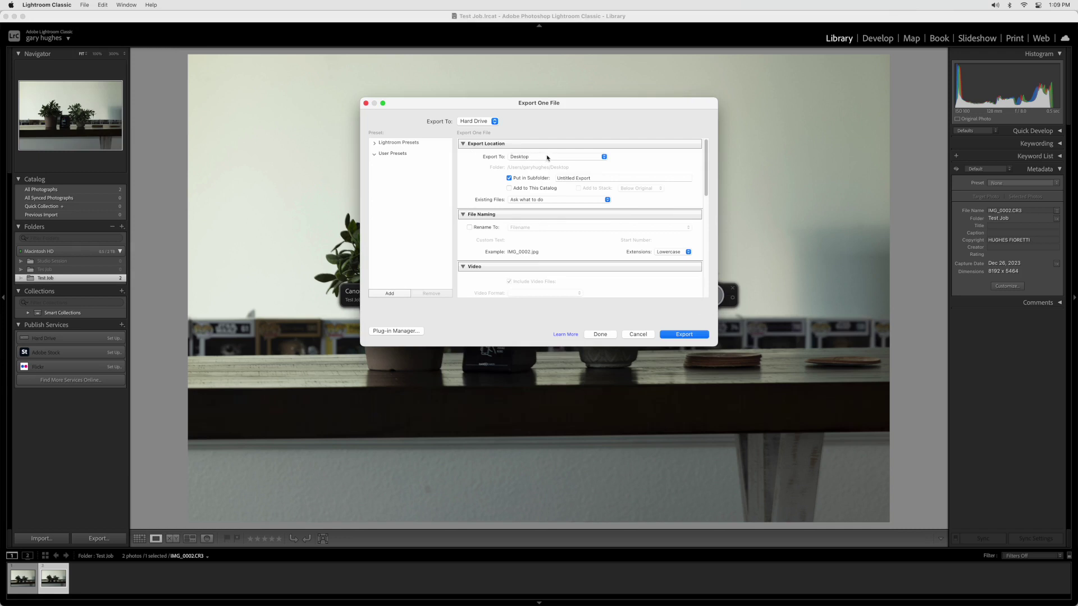
pyautogui.click(547, 158)
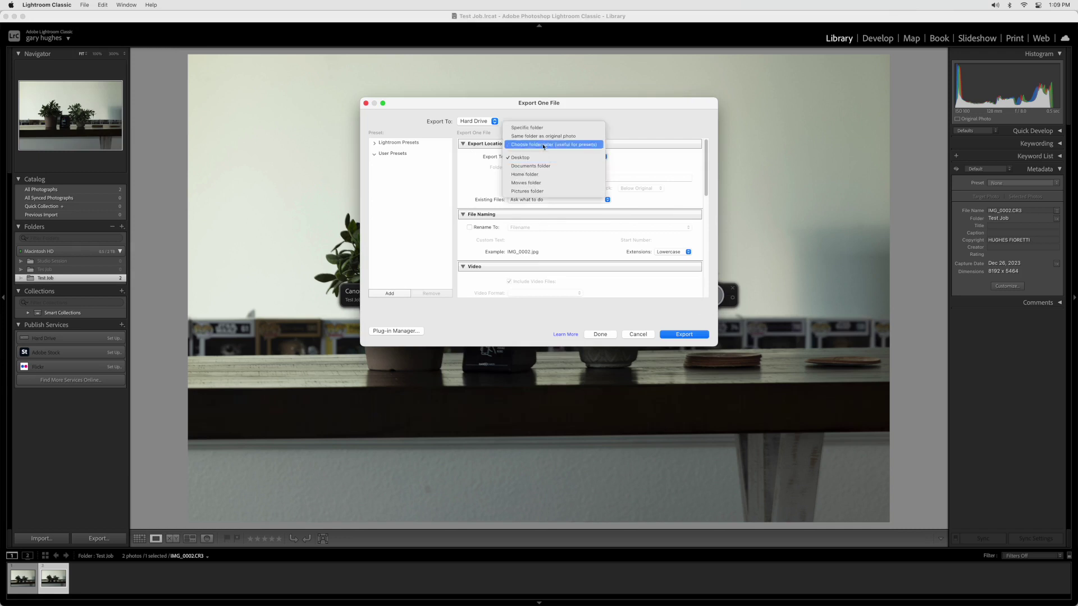
pyautogui.click(538, 133)
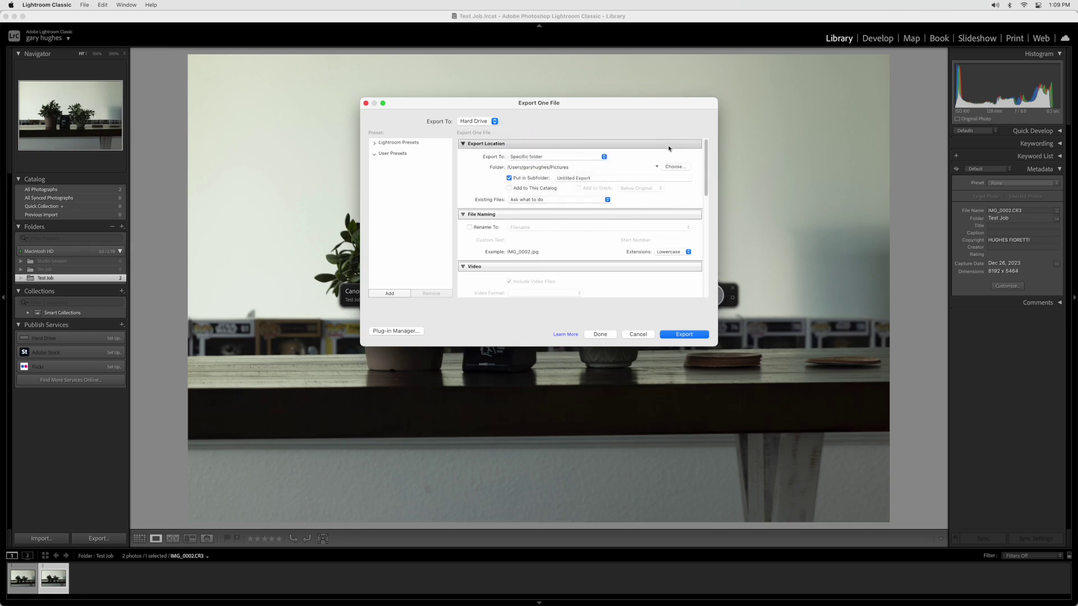
pyautogui.click(675, 167)
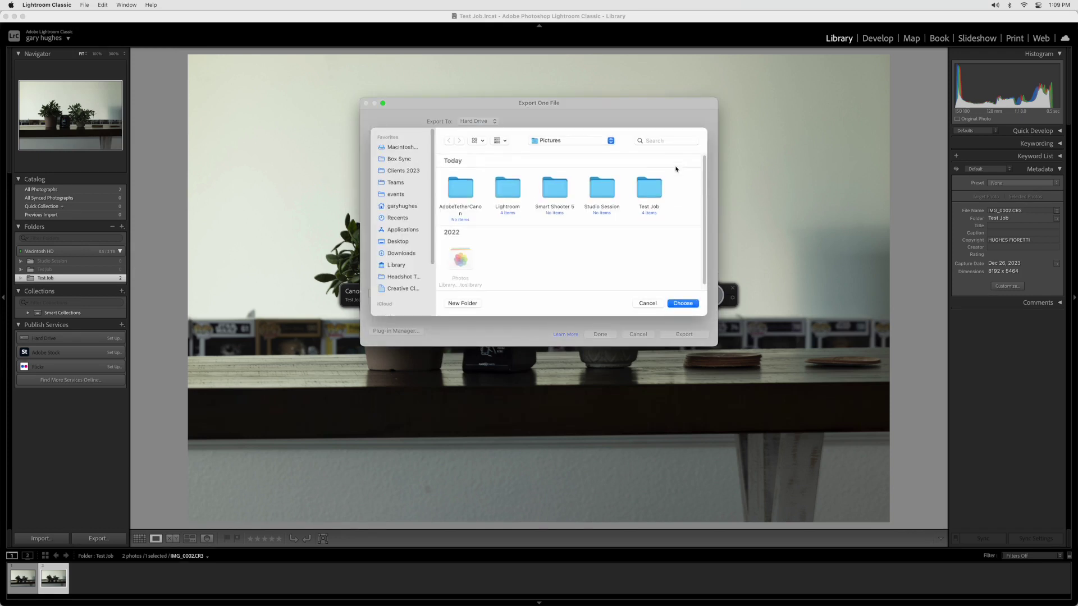
pyautogui.doubleClick(507, 188)
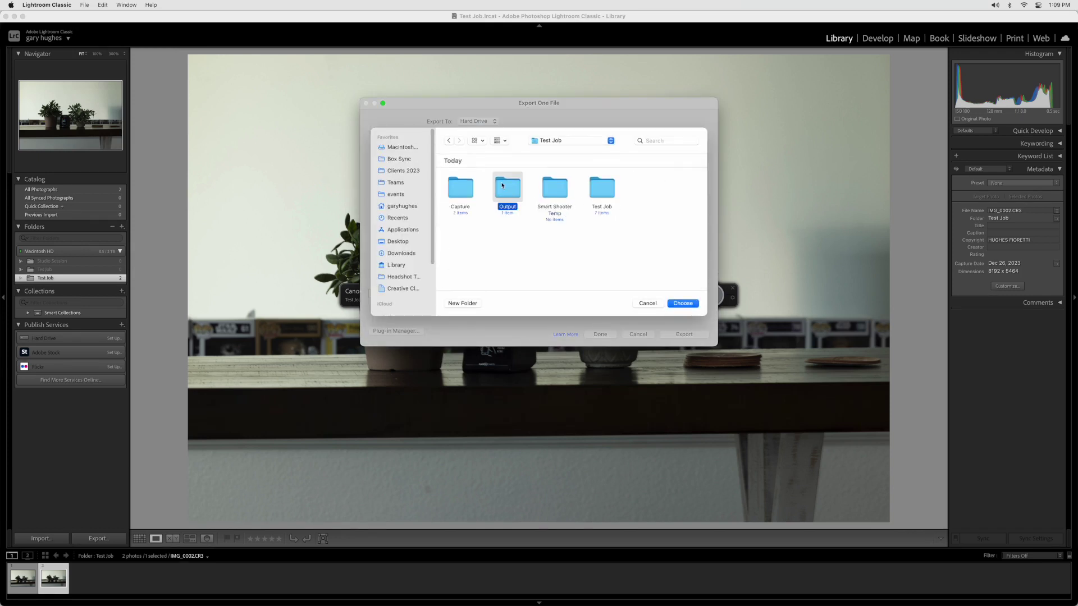
pyautogui.click(458, 192)
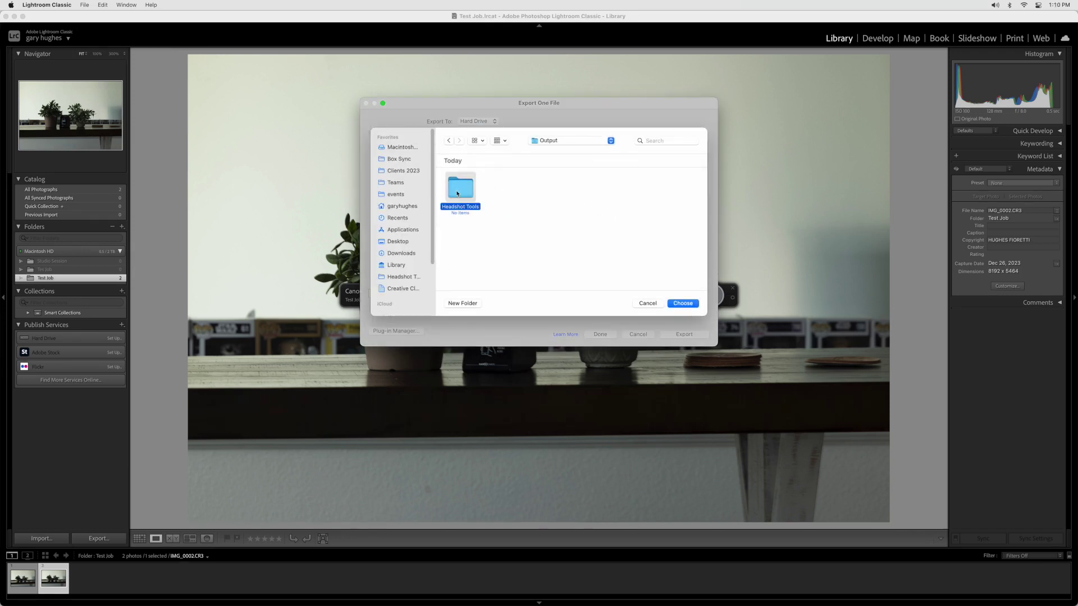
pyautogui.click(686, 302)
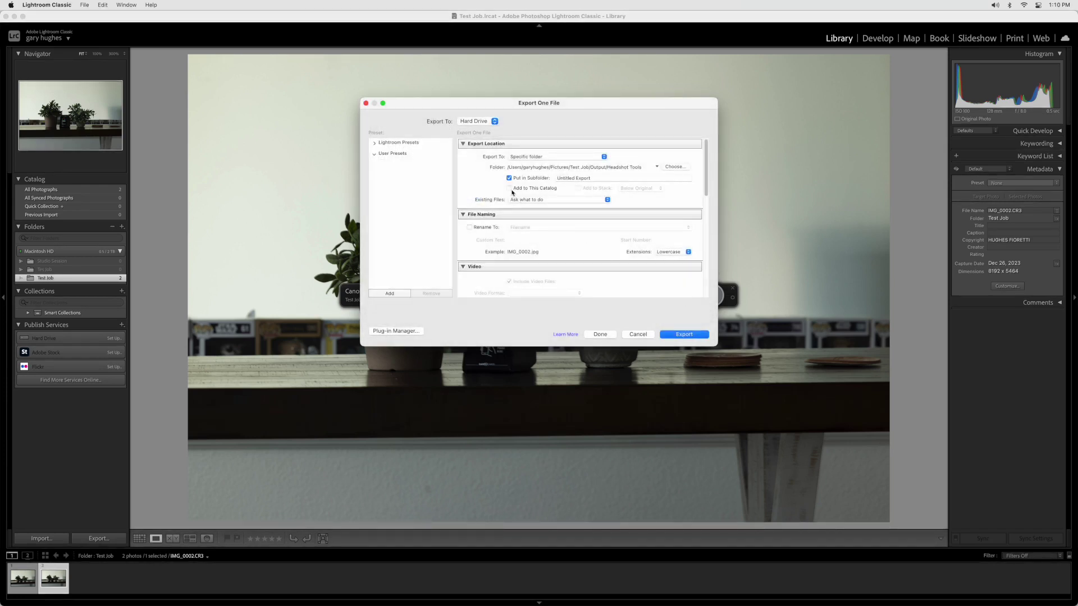
# - Turn off Put in Subfolder and overwrite existing files without warning
pyautogui.click(510, 178)
pyautogui.click(525, 201)
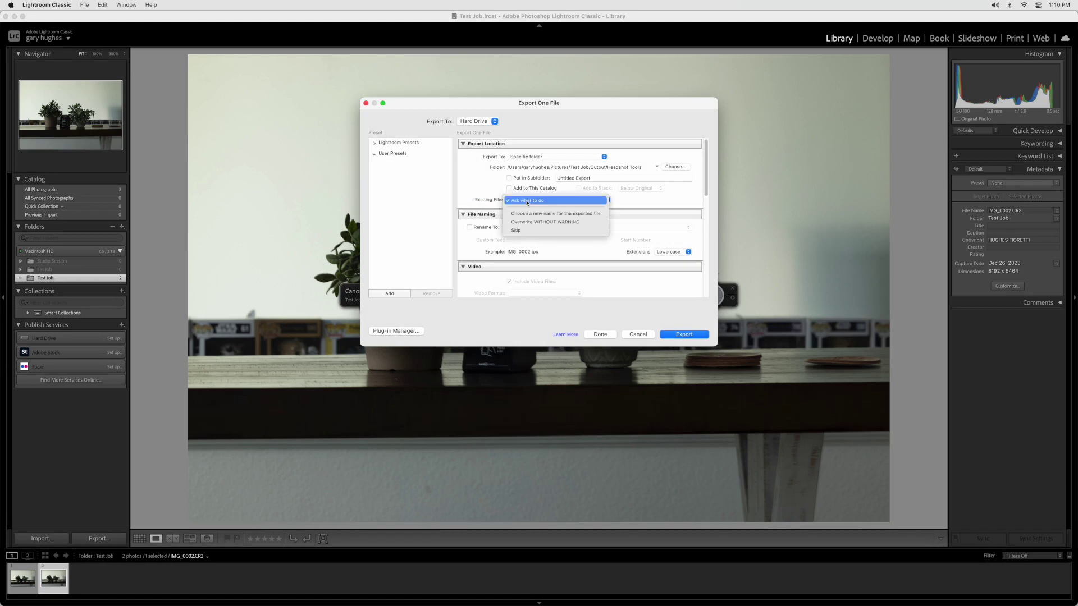
pyautogui.click(528, 222)
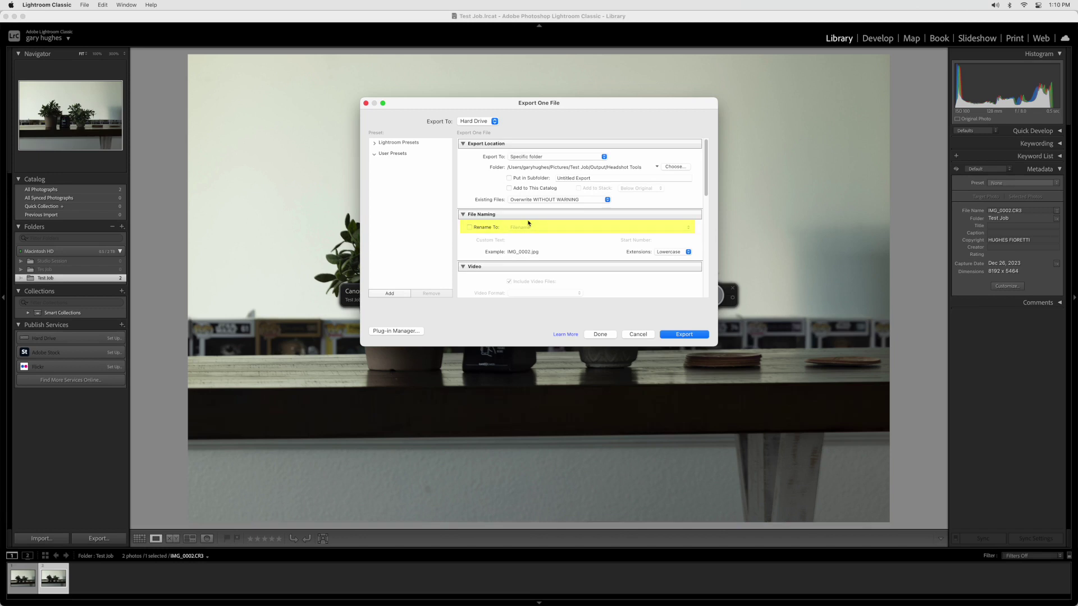
# - Set JPEG quality to 80 and resize exports to a 2048-pixel long edge
pyautogui.scroll(-8, 528, 223)
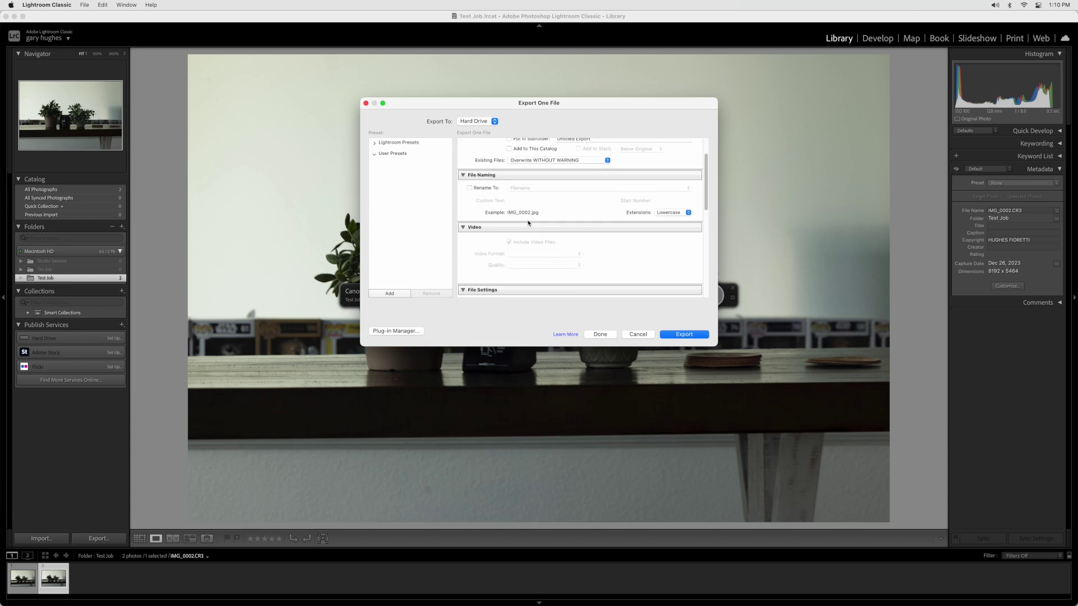
pyautogui.scroll(-1, 528, 222)
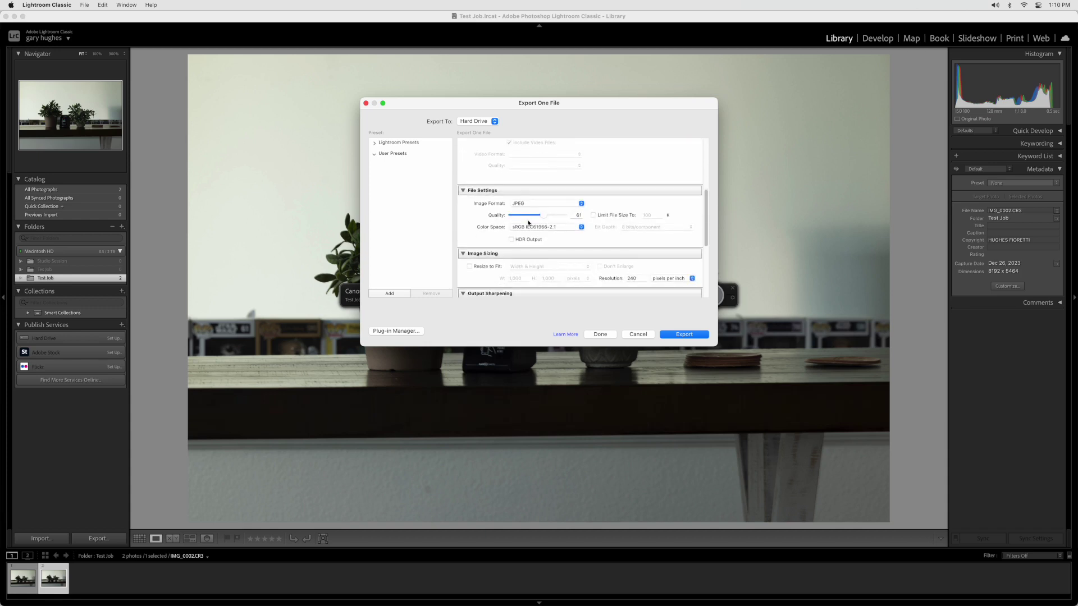
pyautogui.moveTo(544, 214); pyautogui.dragTo(554, 219)
pyautogui.click(470, 267)
pyautogui.click(521, 268)
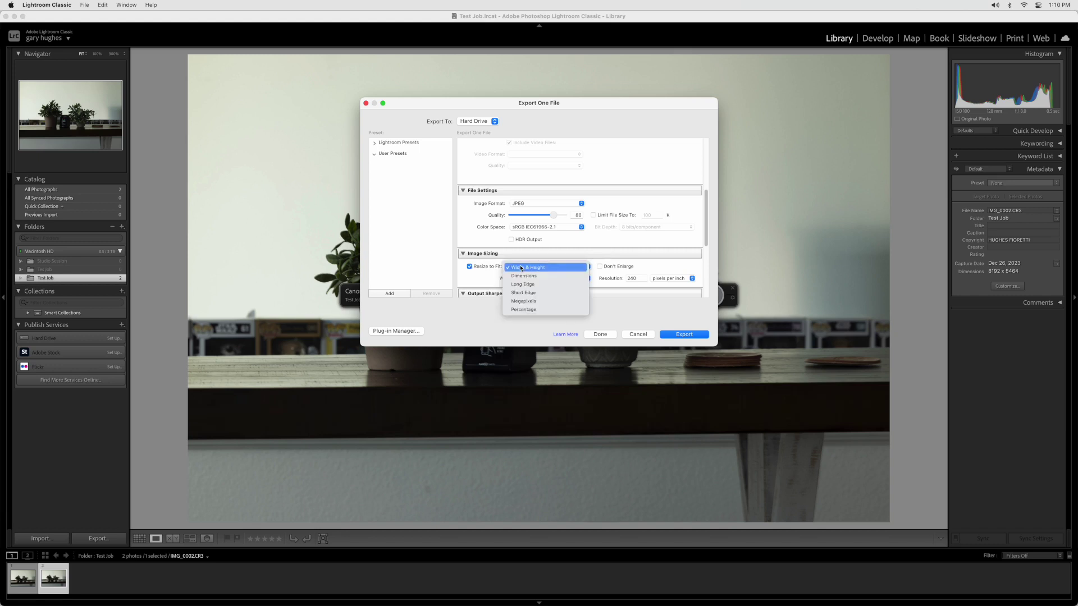
pyautogui.click(526, 286)
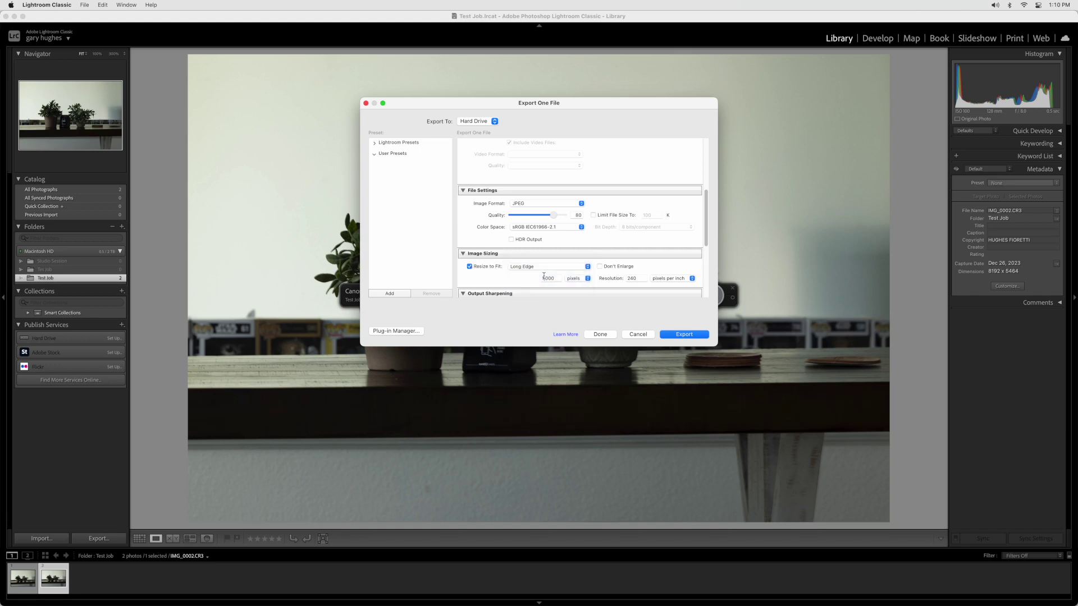
pyautogui.click(547, 277)
pyautogui.write('2048')
pyautogui.click(633, 278)
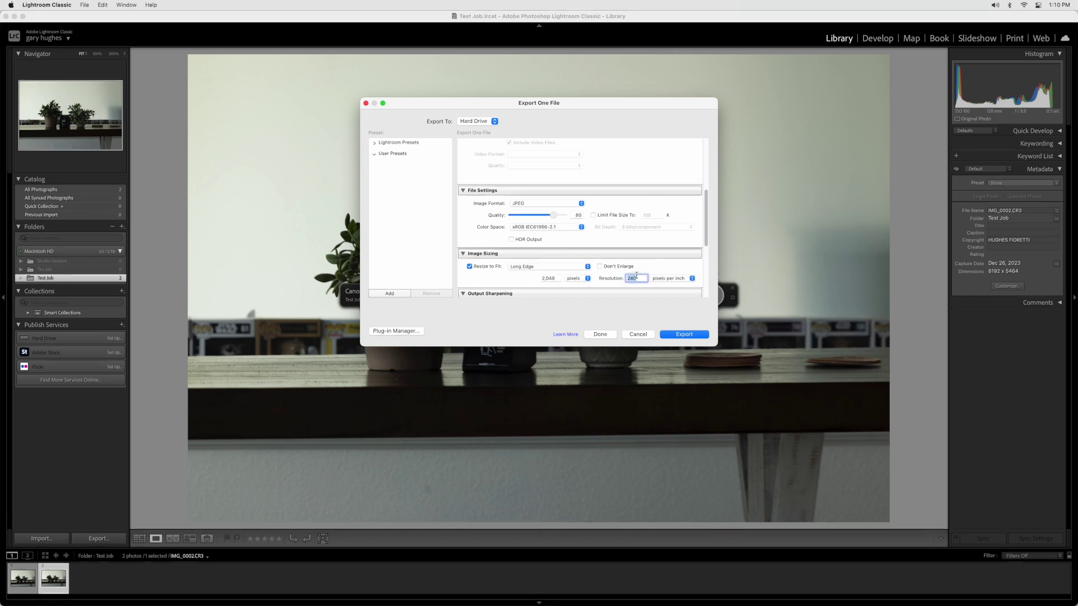
# - Save these settings as the 'Headshot Tools' export preset and close the dialog
pyautogui.click(397, 293)
pyautogui.write('Headshot Tools')
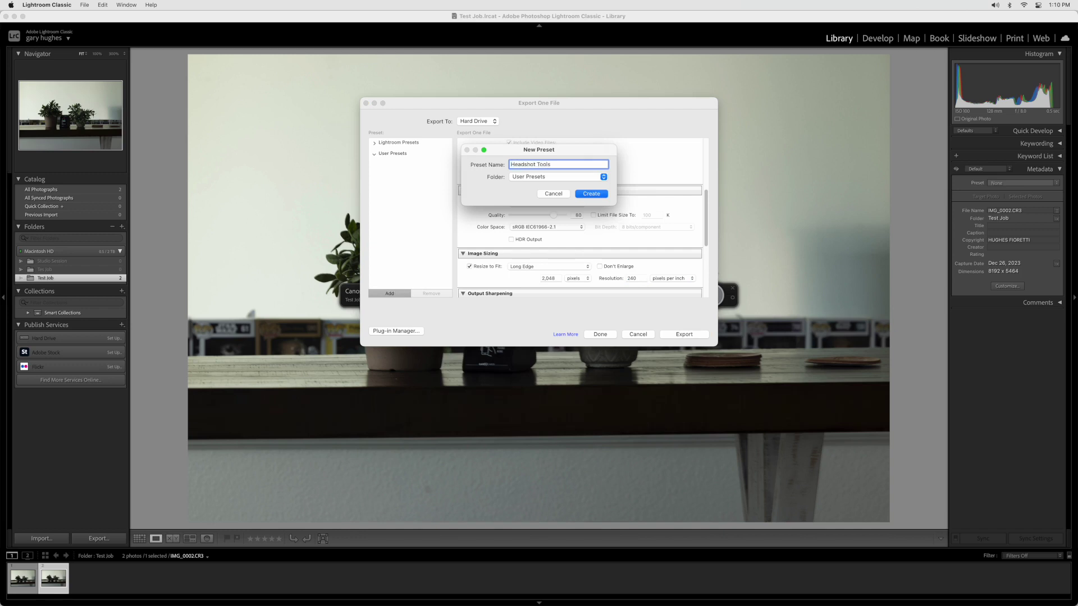
pyautogui.press('Return')
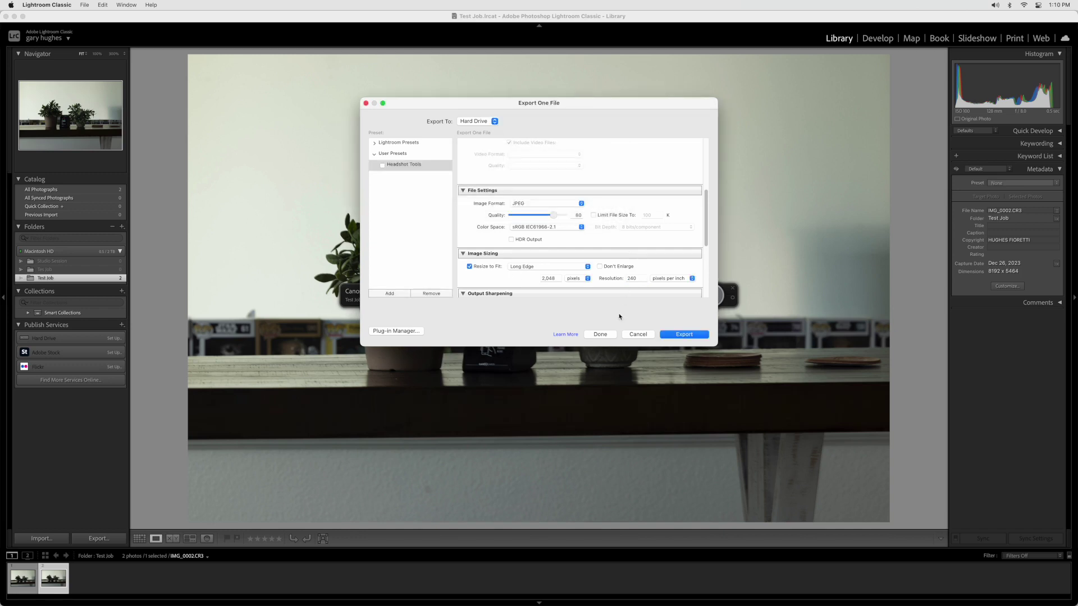
pyautogui.click(600, 335)
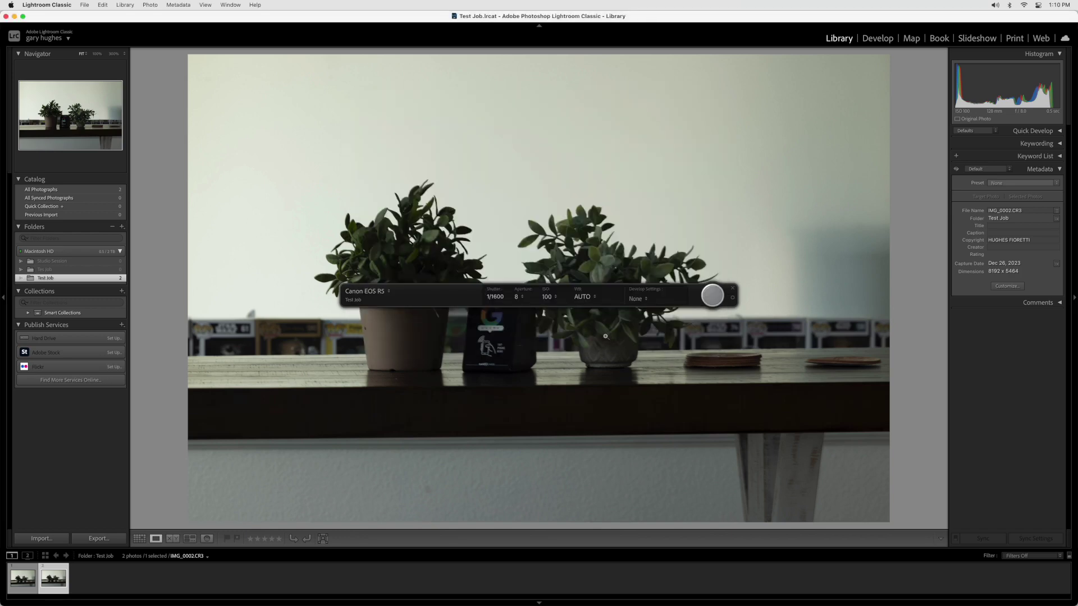